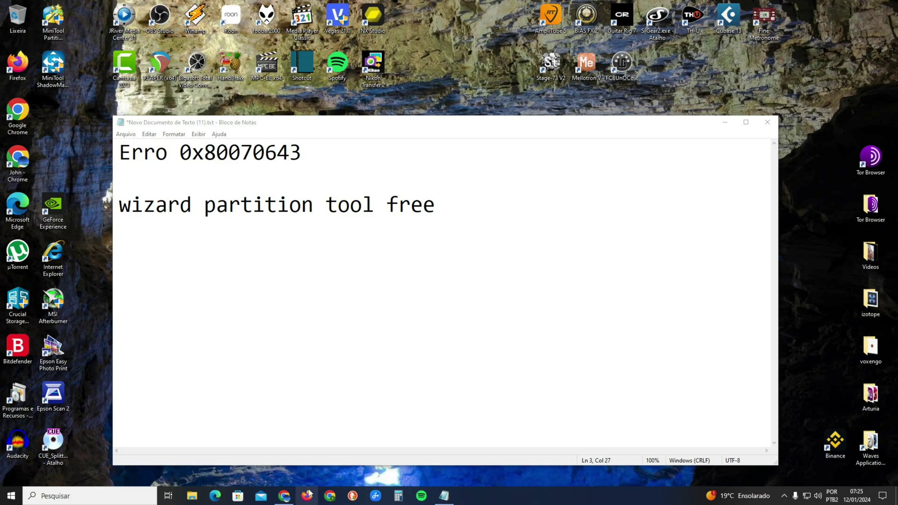
Step: Bring the Google page in Chrome to the front
click(286, 498)
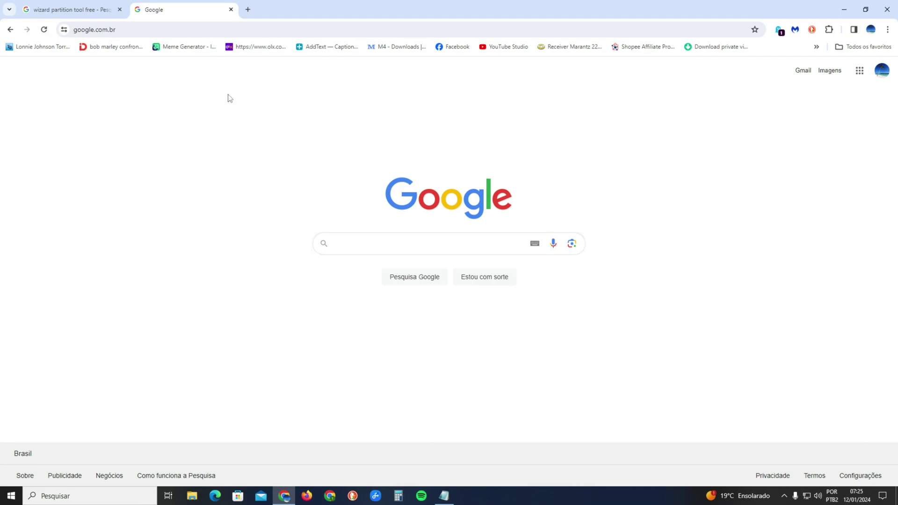
Step: Select and copy the phrase 'wizard partition tool free' from the Notepad note
click(444, 496)
mouse_move(124, 200)
mouse_down()
mouse_move(440, 214)
mouse_move(120, 211)
mouse_up()
key(ctrl+c)
click(459, 206)
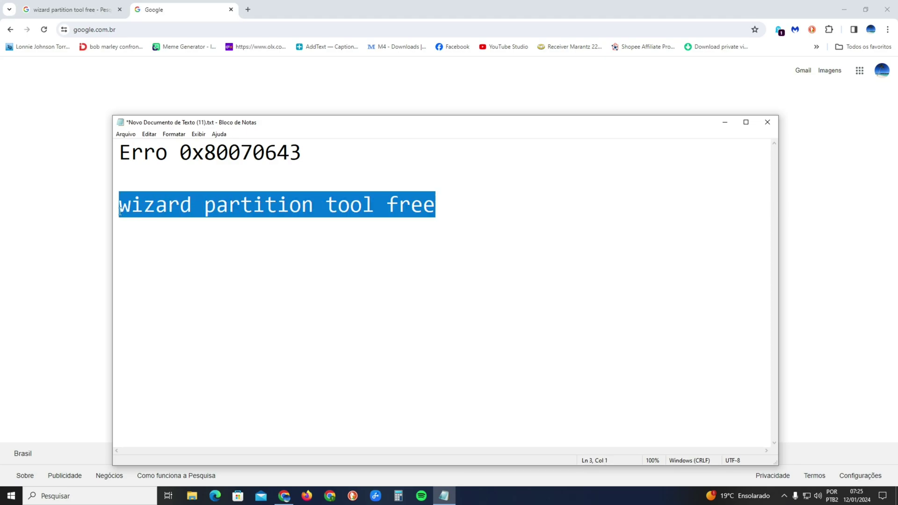
click(228, 236)
click(252, 189)
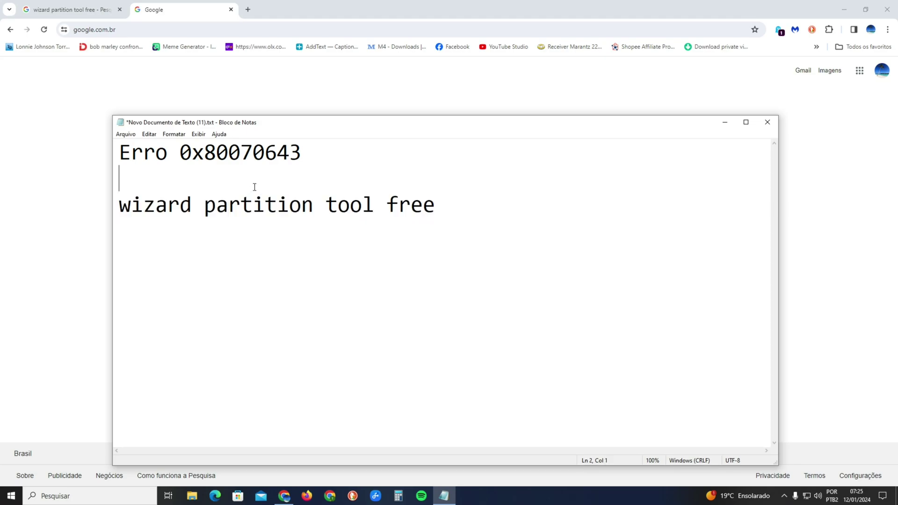
Step: Google 'wizard partition tool free' and open the MiniTool Partition Wizard Free 12.8 result
click(11, 234)
click(355, 239)
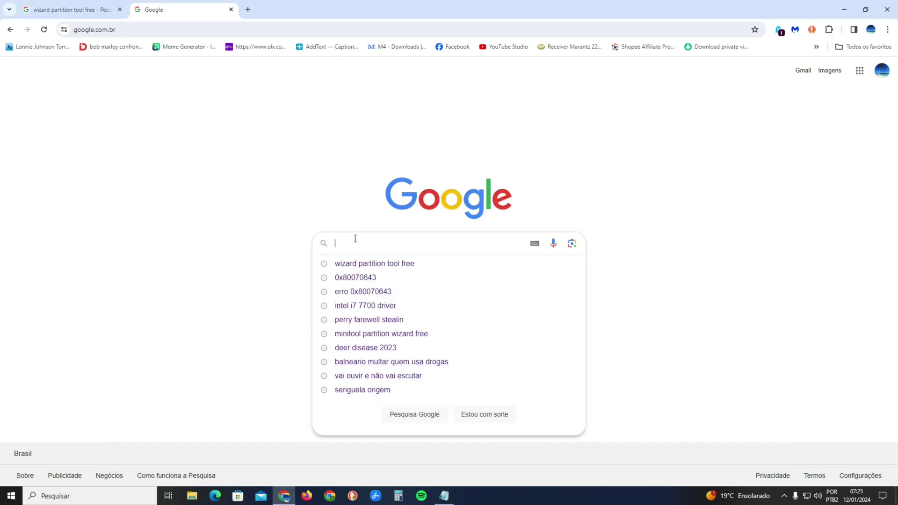
key(ctrl+v)
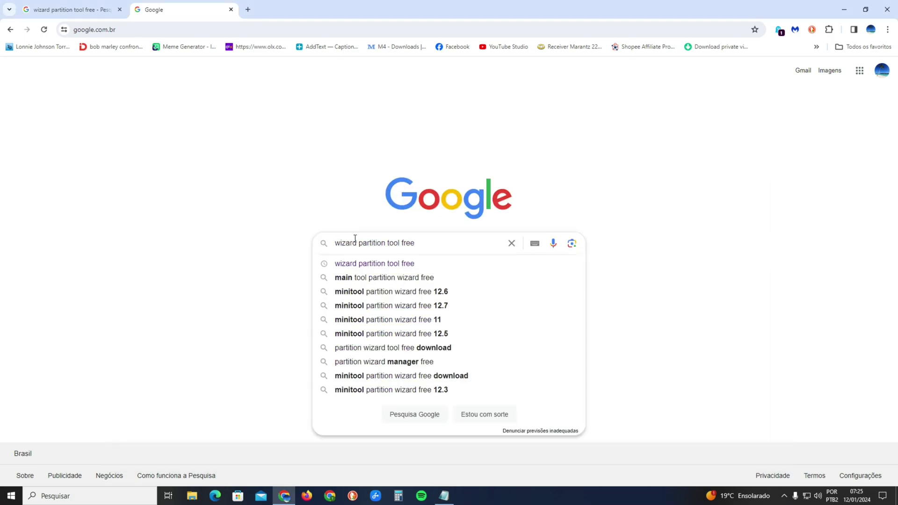
key(Return)
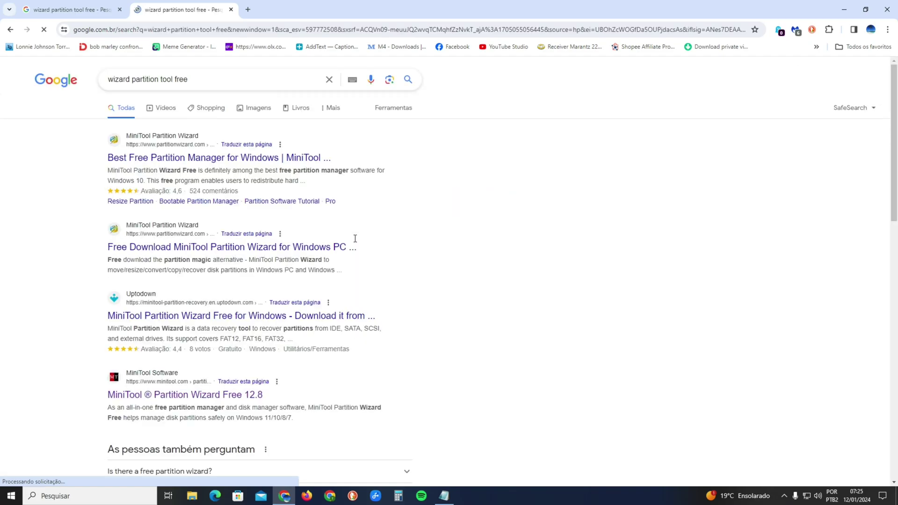
scroll(84, 234, down, 3)
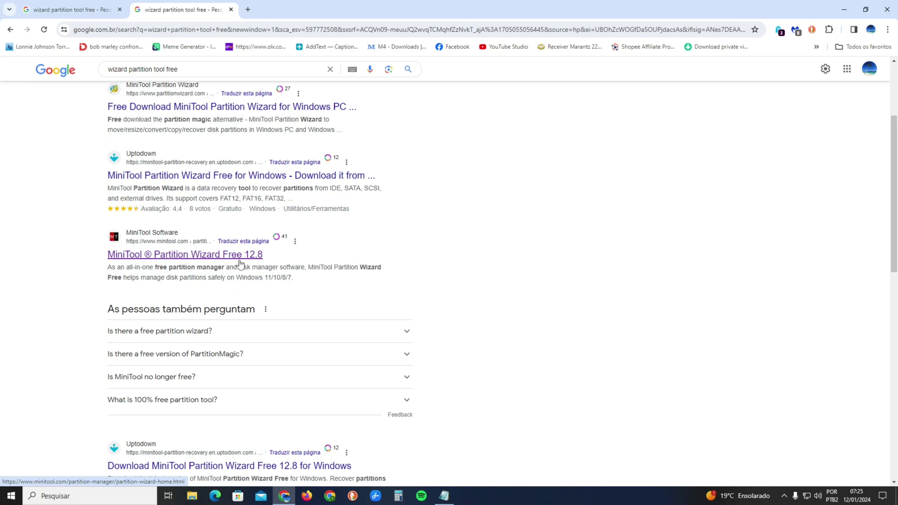
click(224, 255)
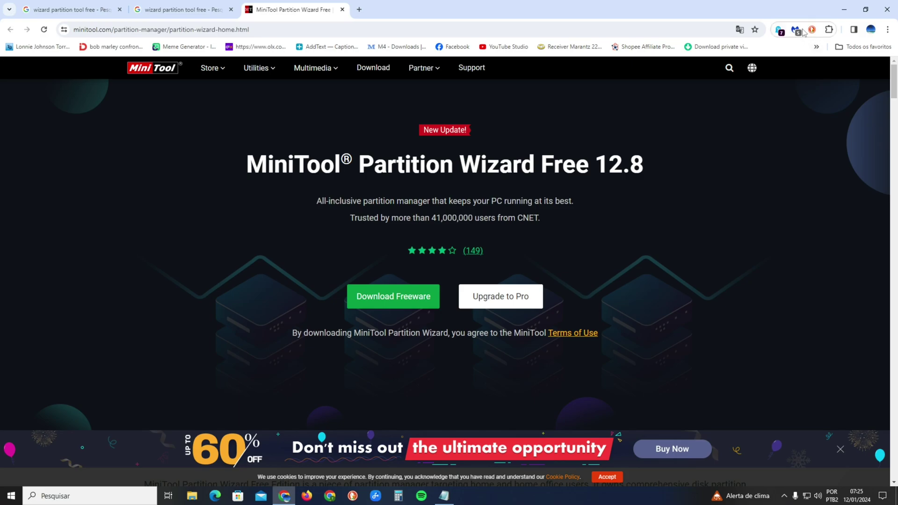
Step: Review the pw-free-online installers in Chrome's downloads, minimize Chrome, and launch MiniTool Partition Wizard
click(887, 29)
click(772, 148)
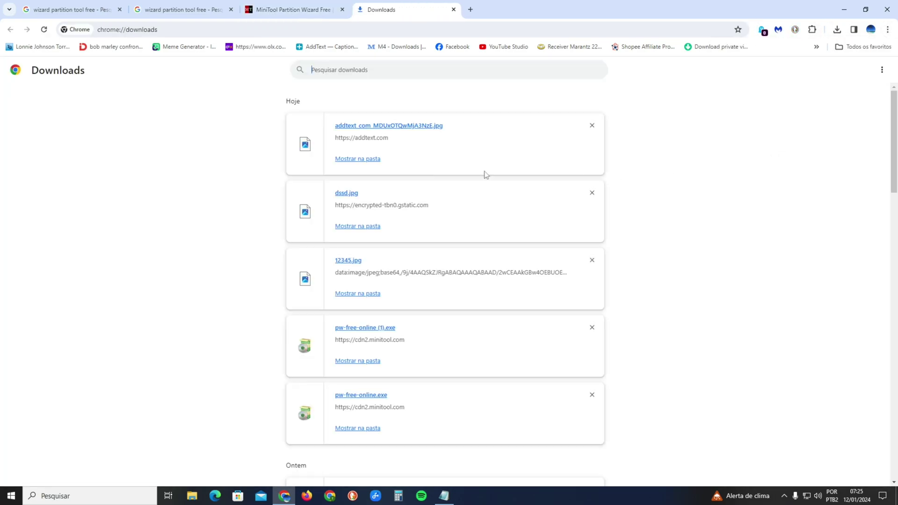
scroll(367, 215, down, 5)
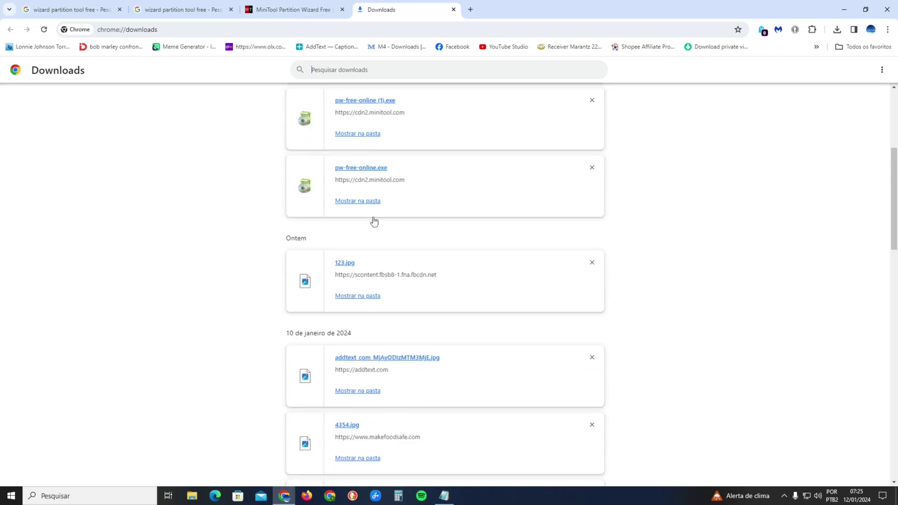
scroll(379, 187, up, 1)
click(844, 10)
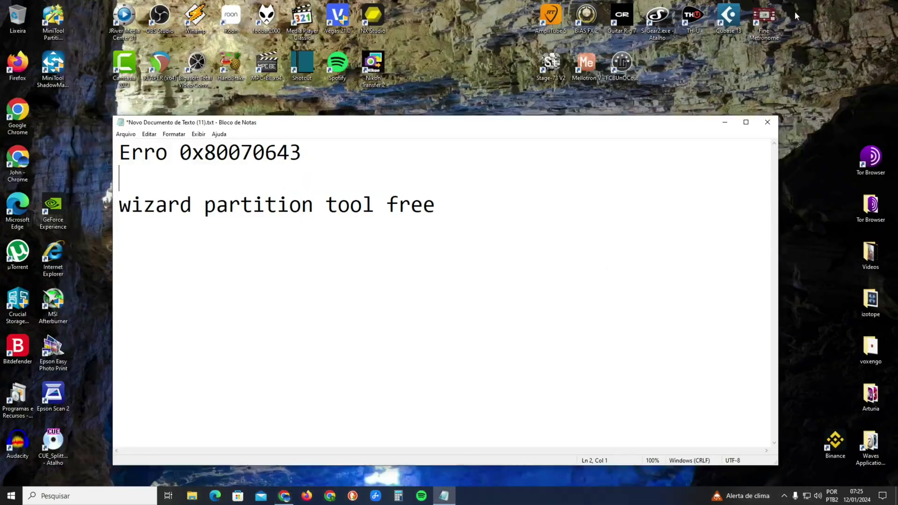
double_click(57, 21)
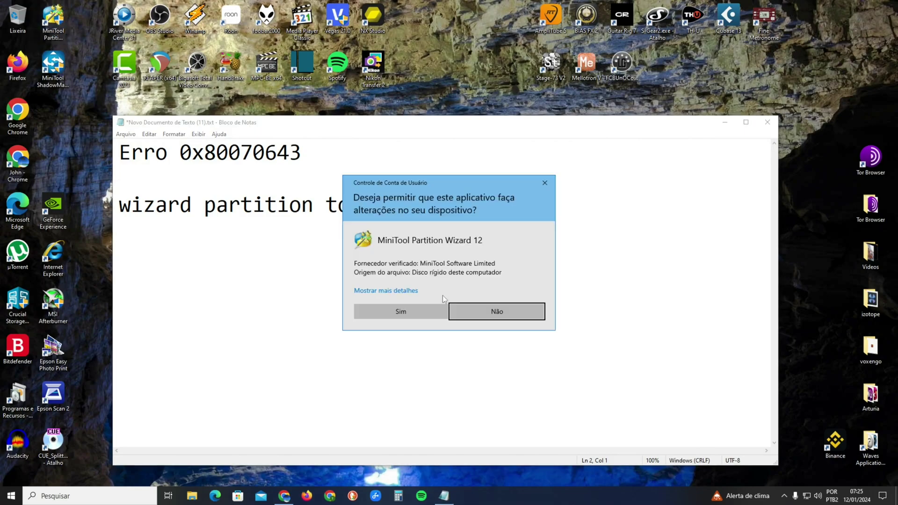
Step: Allow MiniTool at the UAC prompt, dismiss the Mensagem popup, and select C: on Disco 3
click(411, 313)
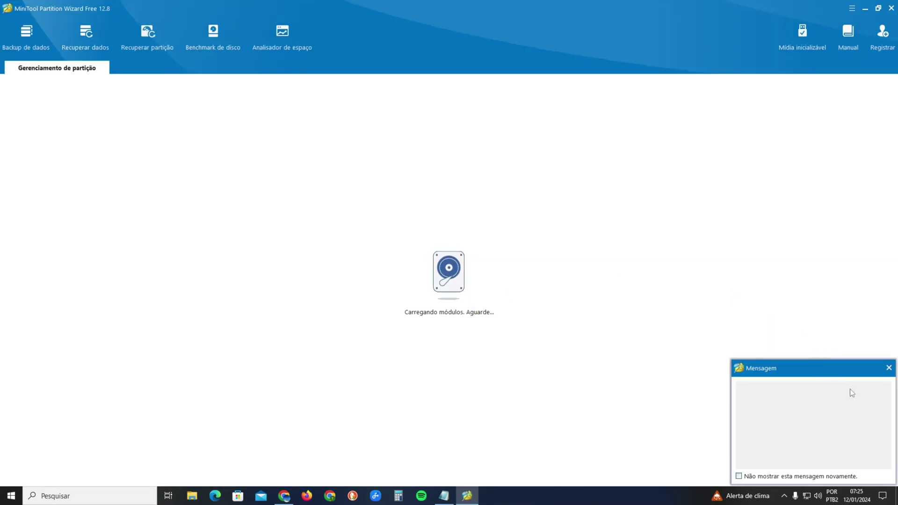
click(890, 369)
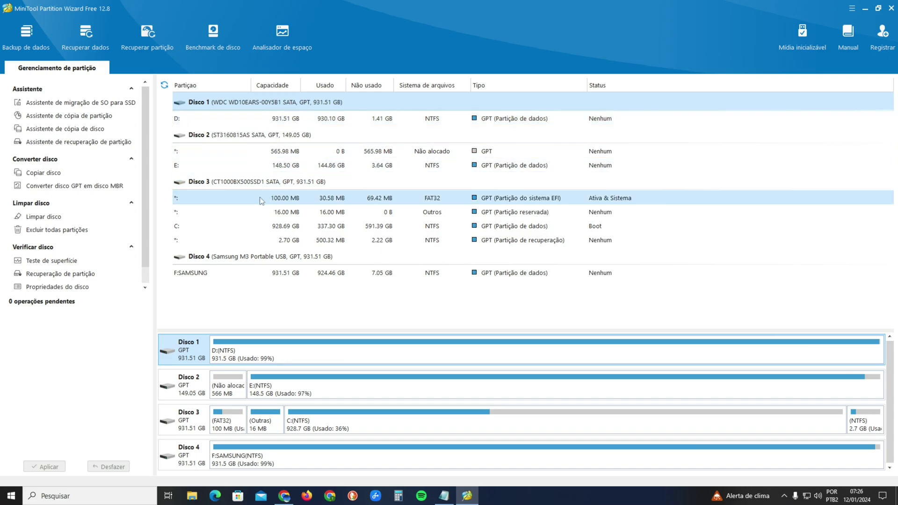
click(244, 227)
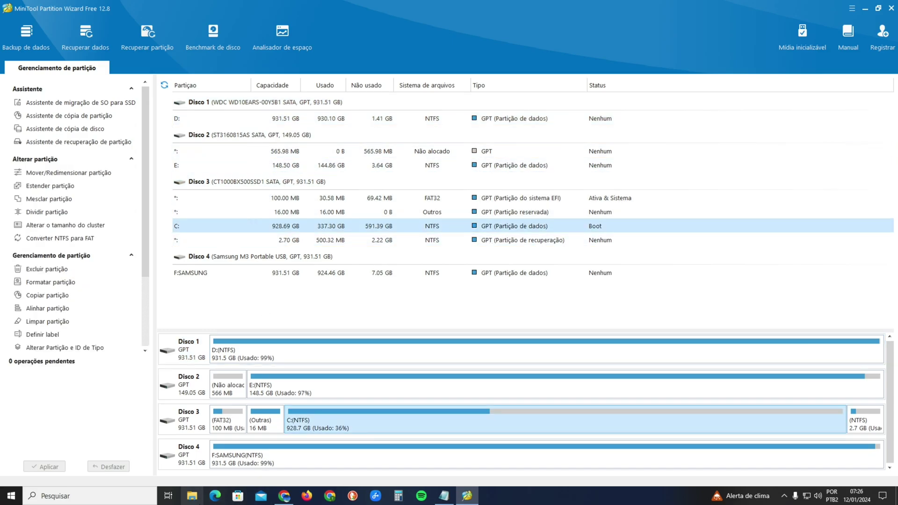
click(190, 500)
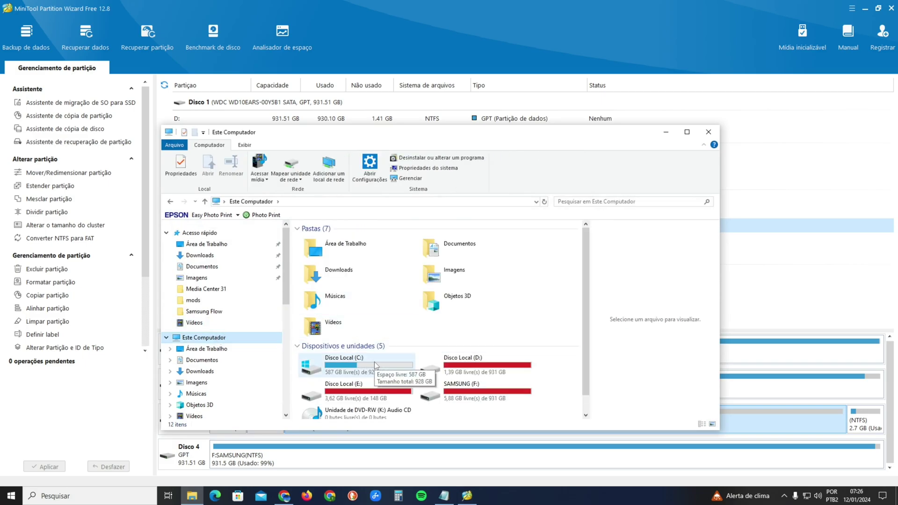
Step: Browse Disco Local (C:) and its Windows folder, then close File Explorer
double_click(351, 367)
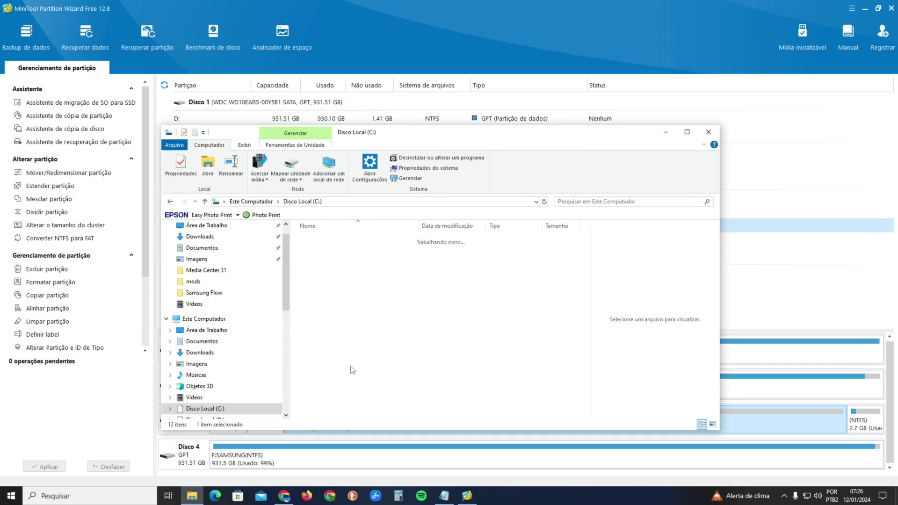
click(355, 376)
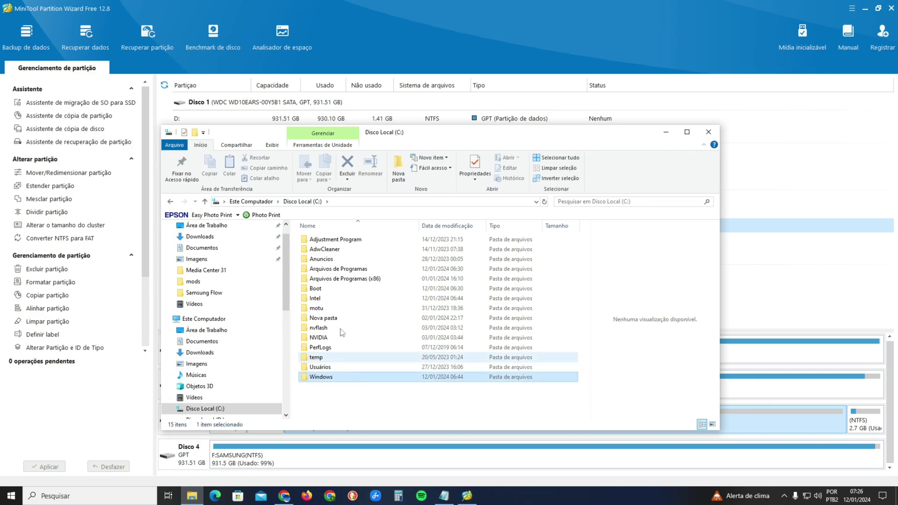
click(313, 204)
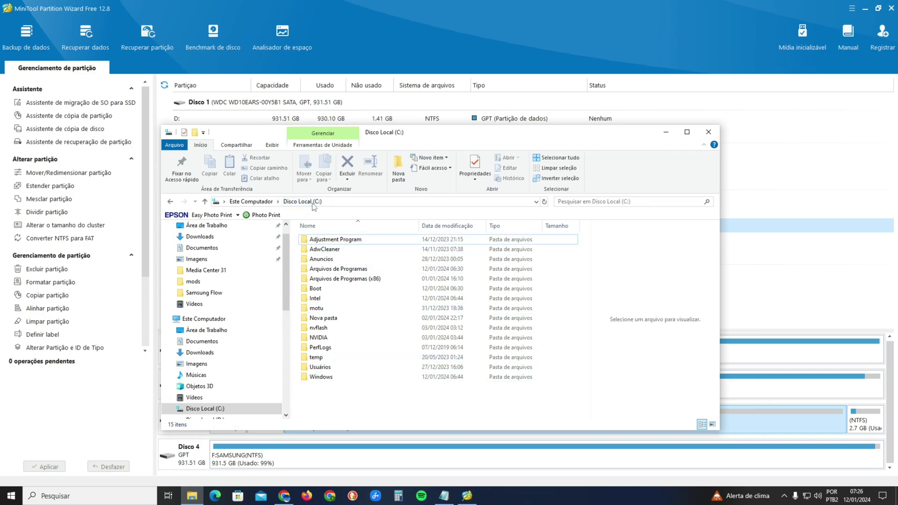
click(707, 133)
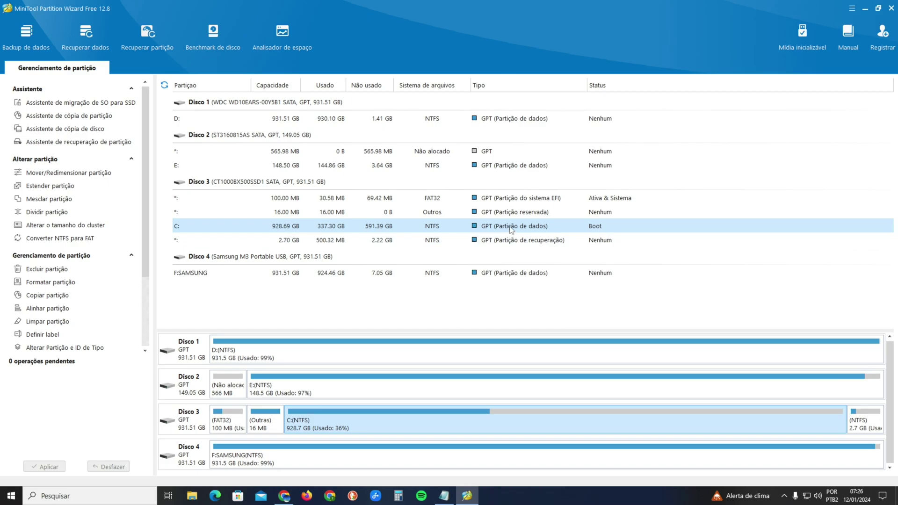
Step: View the files on Disco 3's 2.70 GB recovery partition, then reselect that partition
click(519, 242)
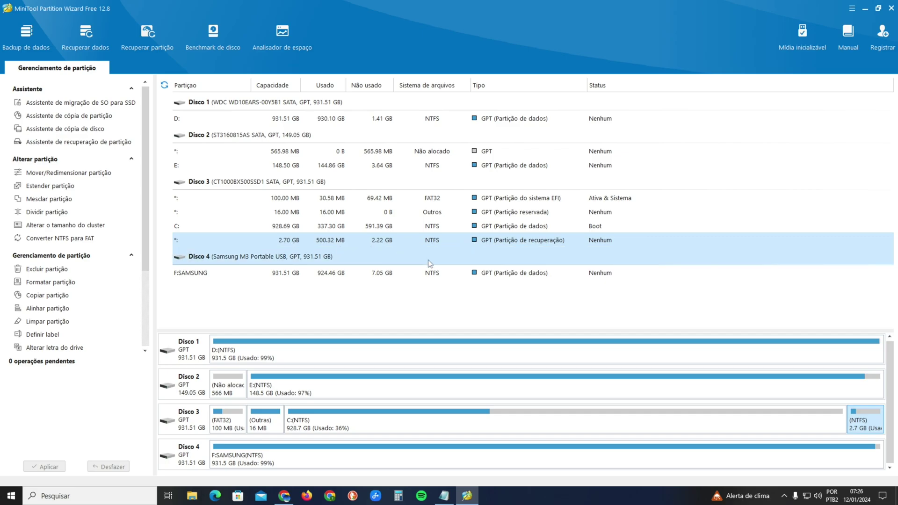
double_click(428, 244)
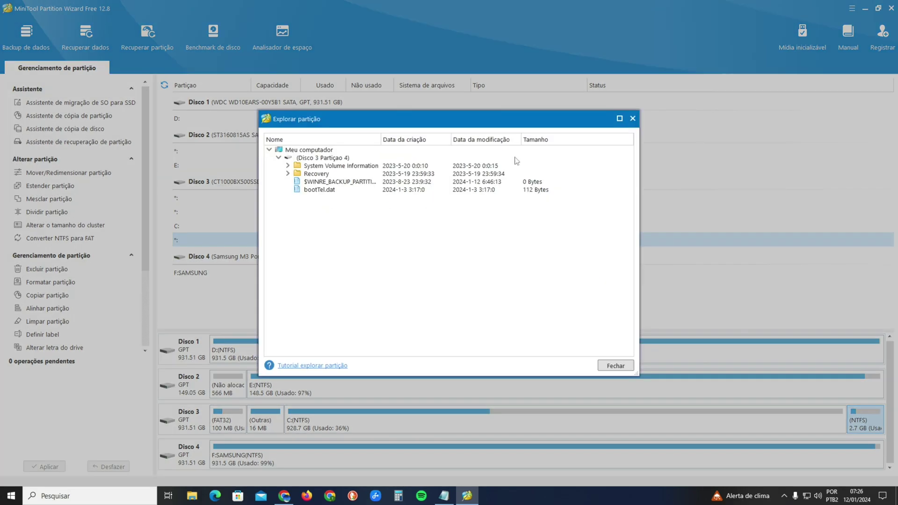
click(632, 118)
click(427, 228)
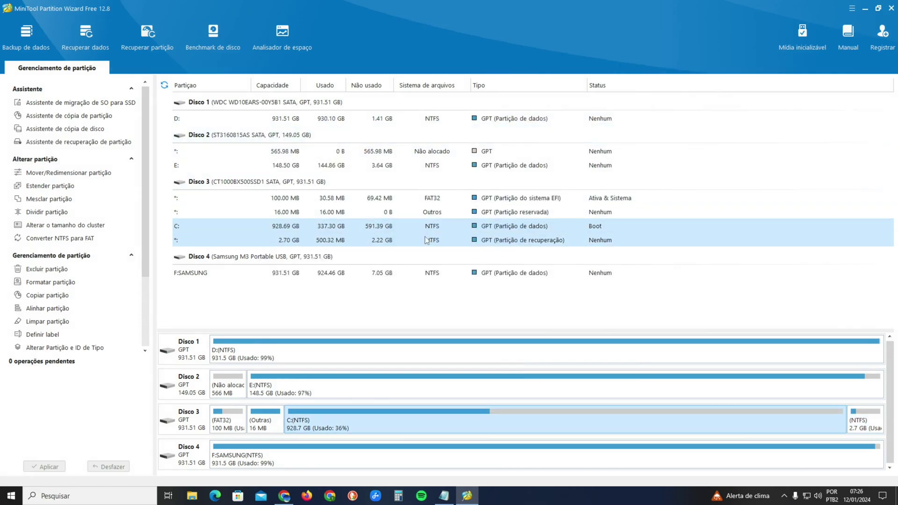
click(427, 241)
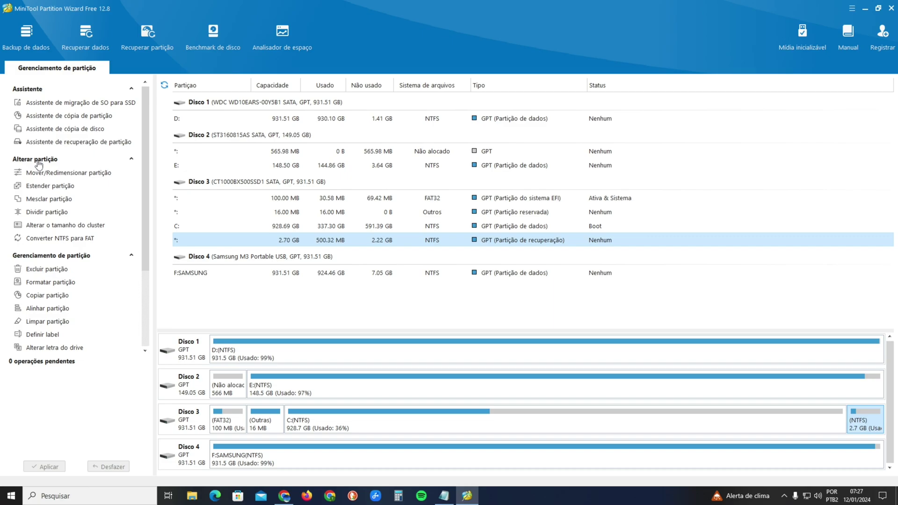
Step: Extend the recovery partition with about 3.26 GB taken from C: in Estender partição
click(58, 189)
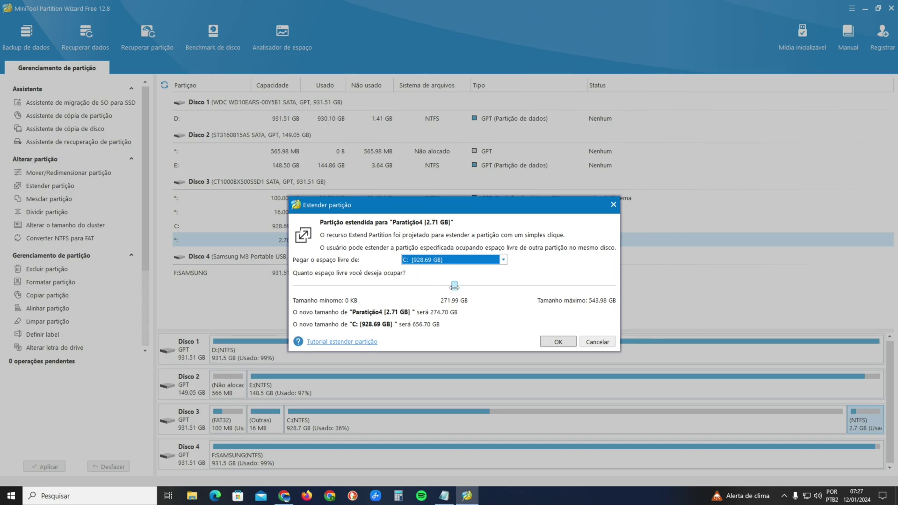
drag(454, 285, 412, 285)
drag(377, 284, 292, 287)
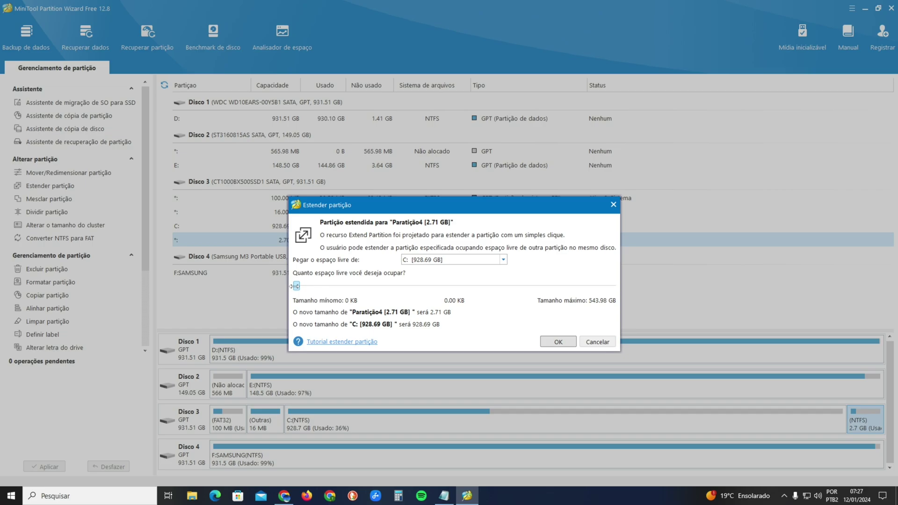
drag(294, 285, 296, 286)
drag(310, 289, 276, 294)
drag(297, 286, 298, 286)
drag(297, 286, 298, 286)
Step: Cancel the Estender partição dialog without applying the extension
click(599, 344)
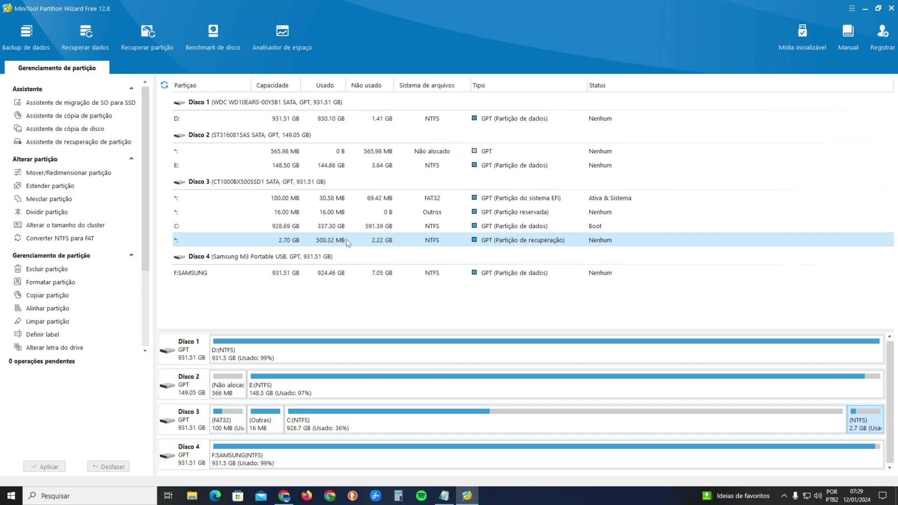
Step: Quit and relaunch MiniTool Partition Wizard with admin rights, dismissing the startup message
click(891, 9)
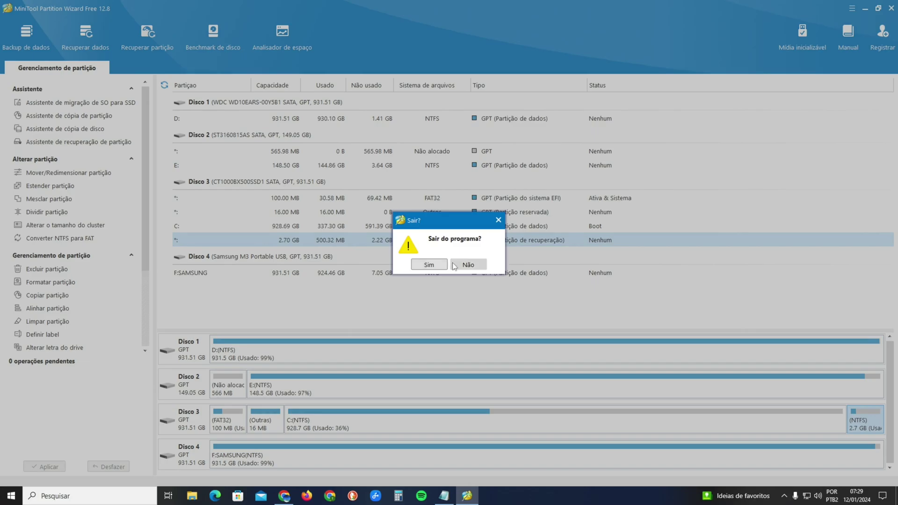
click(440, 266)
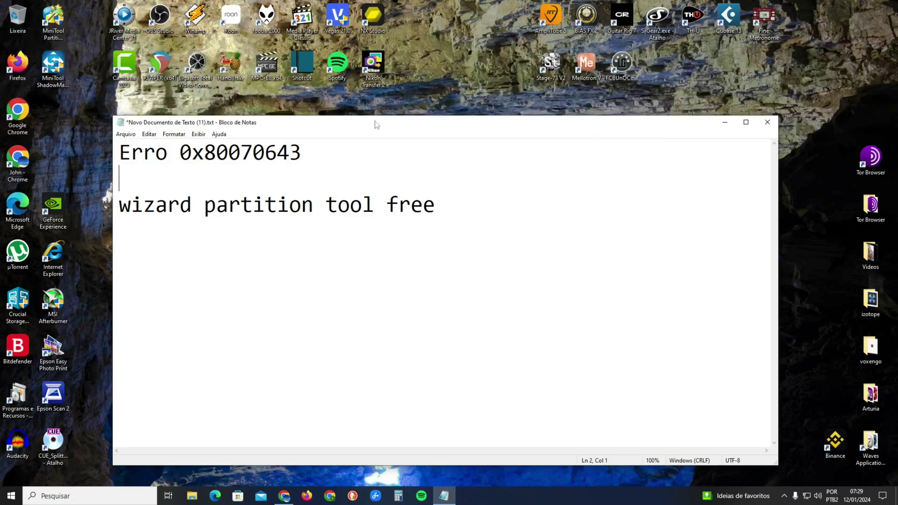
double_click(66, 34)
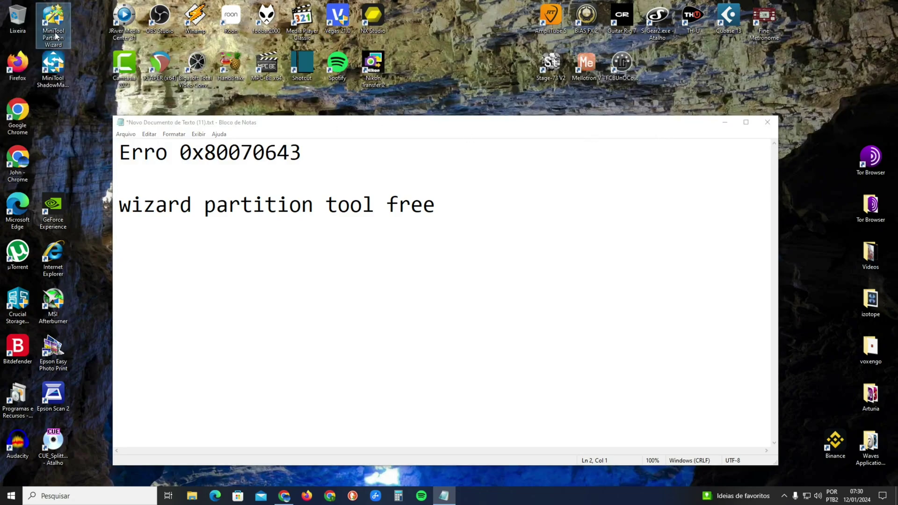
click(391, 313)
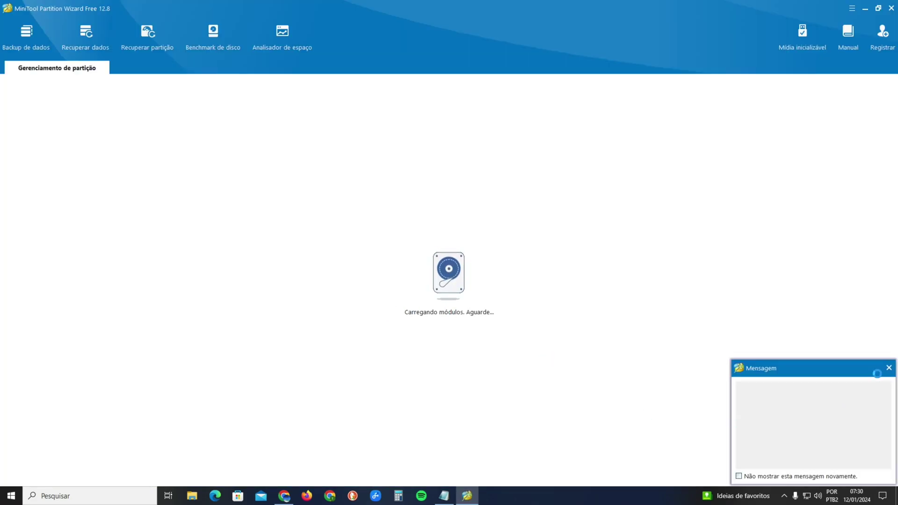
click(888, 367)
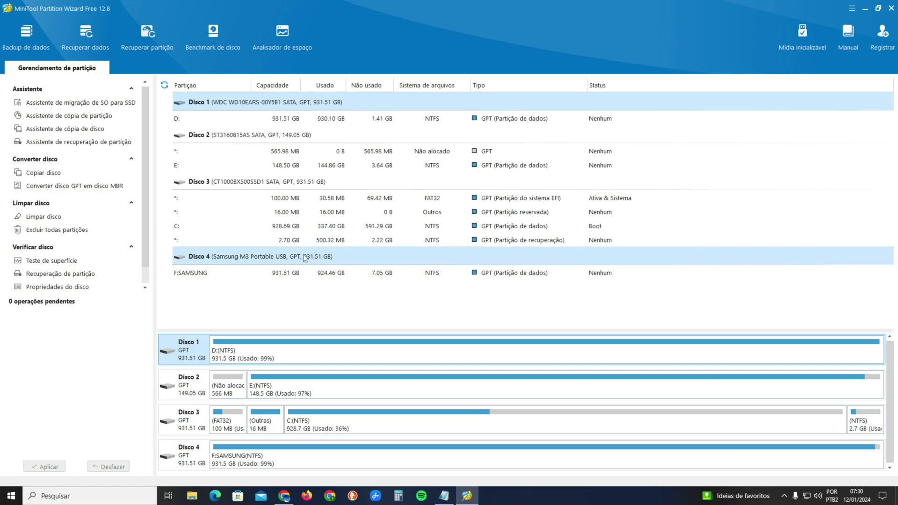
Step: Select the 2.70 GB recovery partition, then quit the program
click(548, 241)
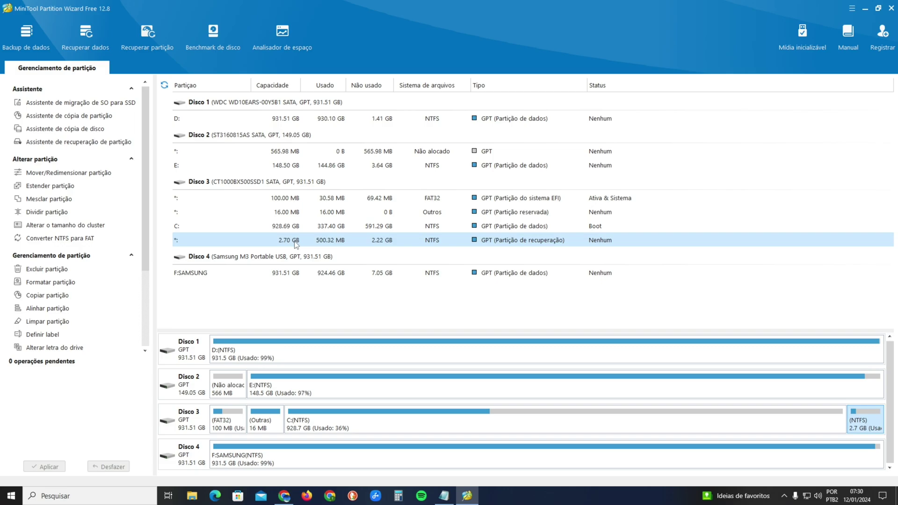
click(892, 9)
click(431, 264)
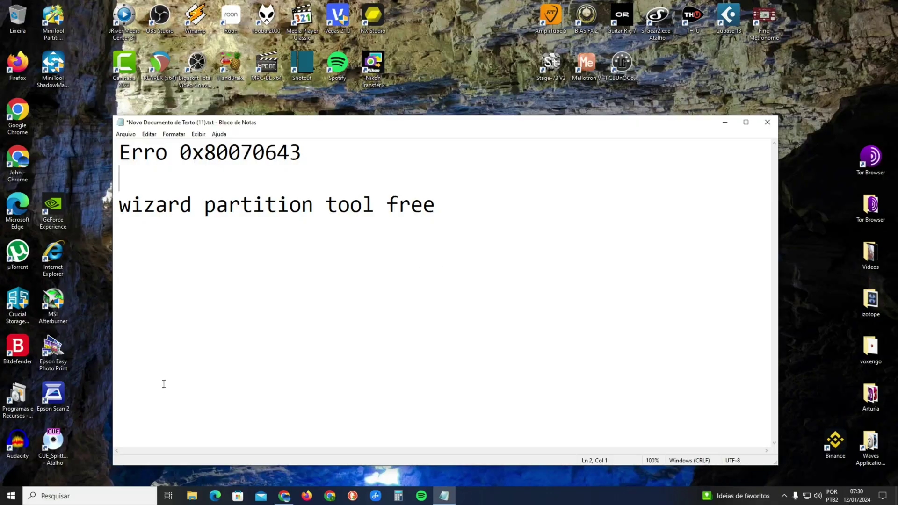
Step: Search Start for 'upda', check for updates in Windows Update, then minimize Settings
click(12, 499)
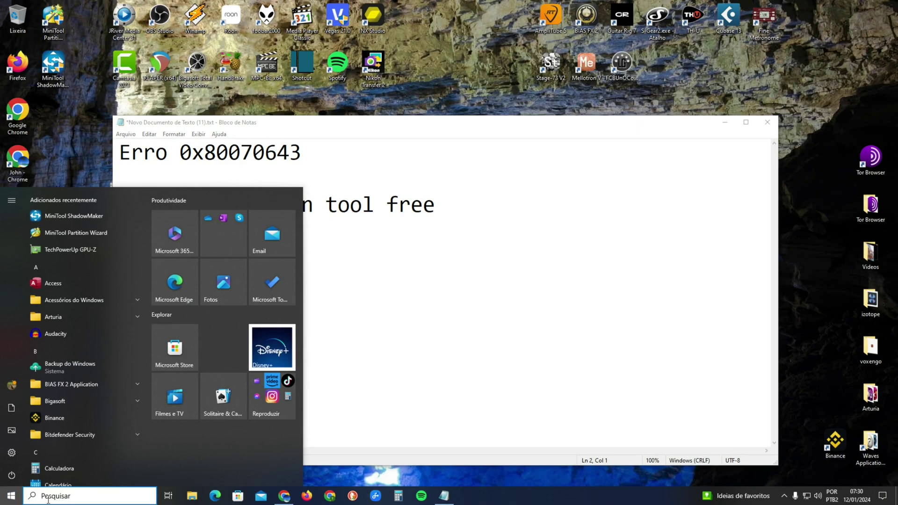
text(upda)
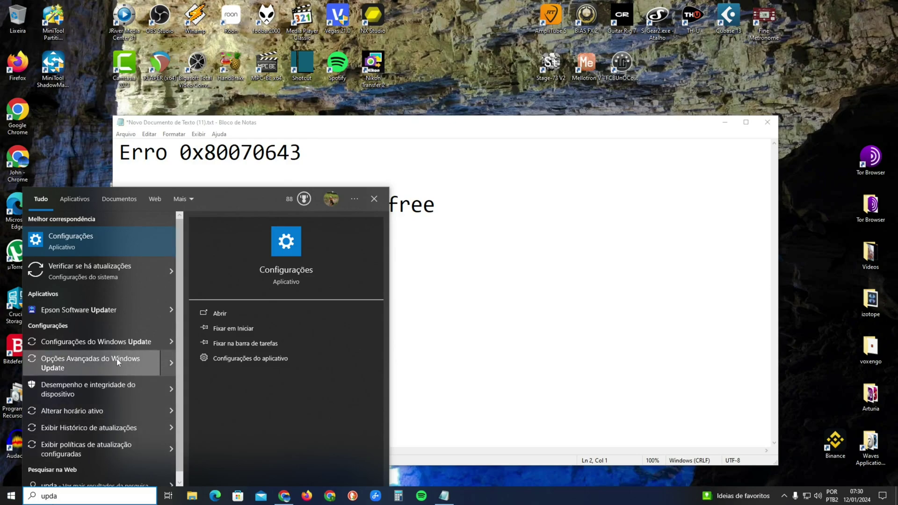
click(113, 272)
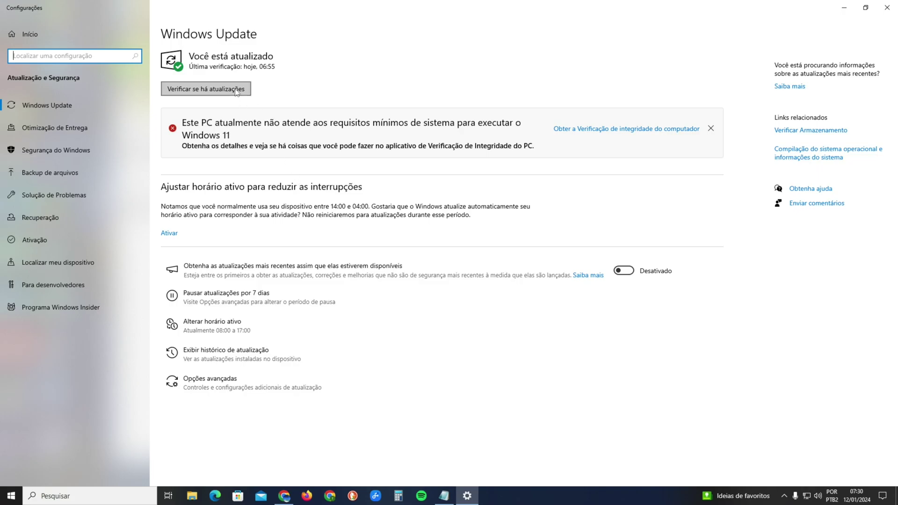
click(237, 92)
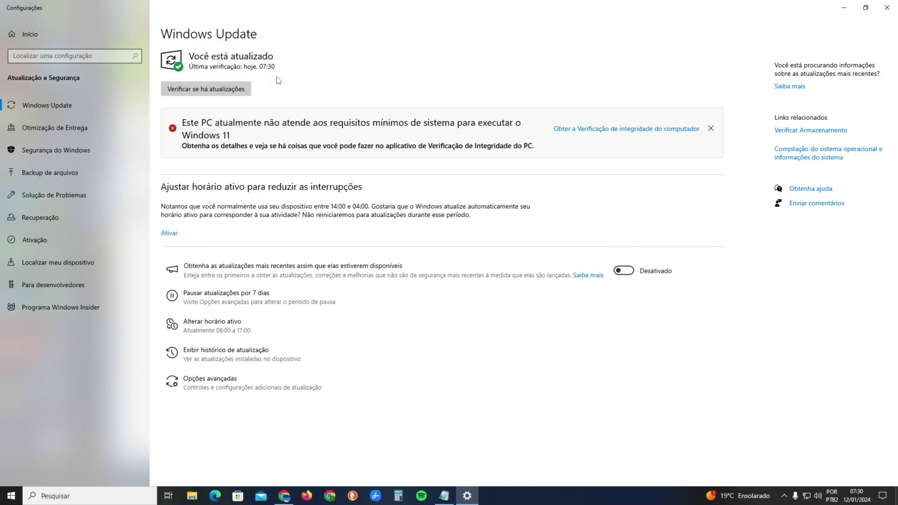
click(847, 5)
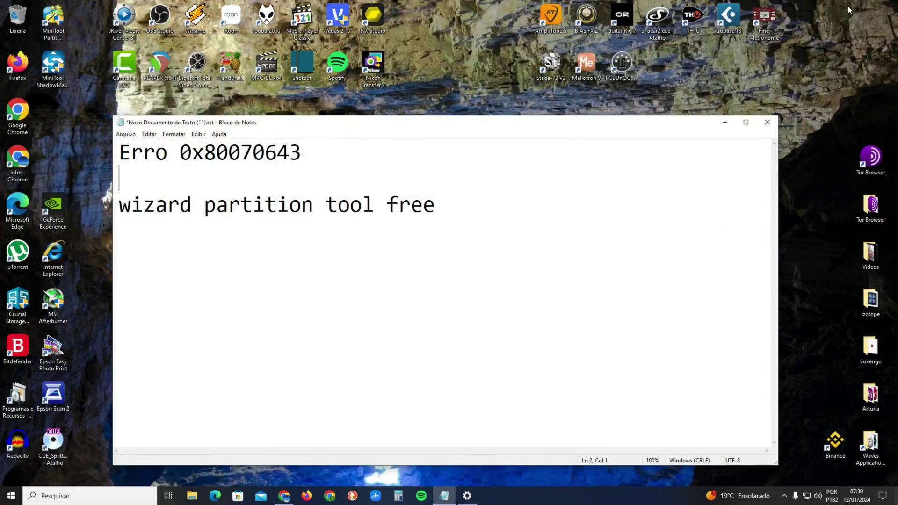